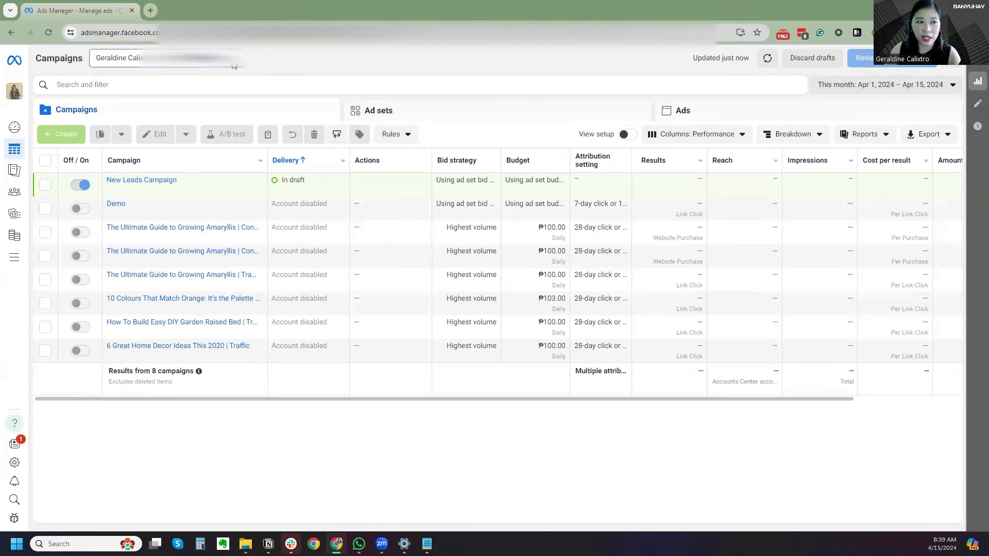
# Check the list of available ad accounts, and open the settings of the current ad account
pyautogui.click(233, 65)
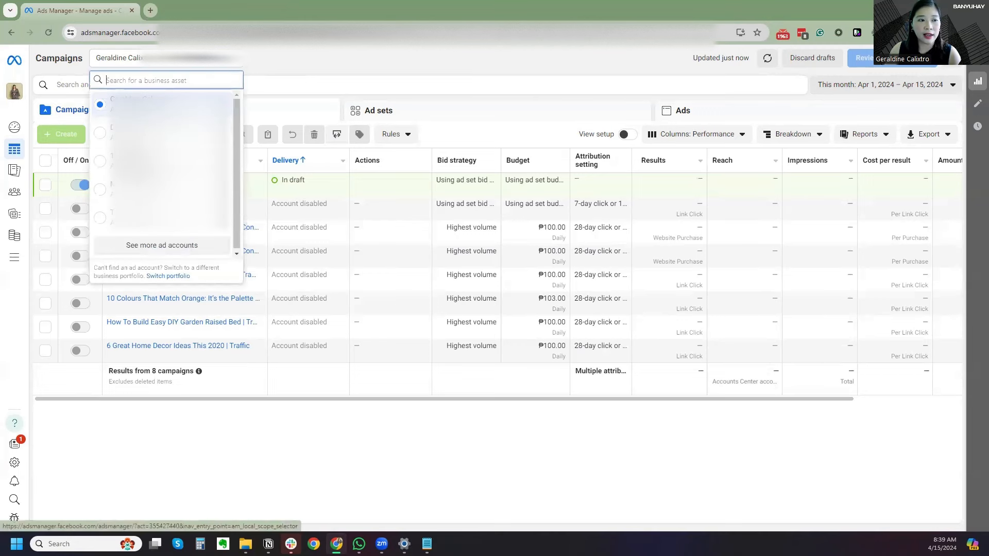
pyautogui.click(293, 64)
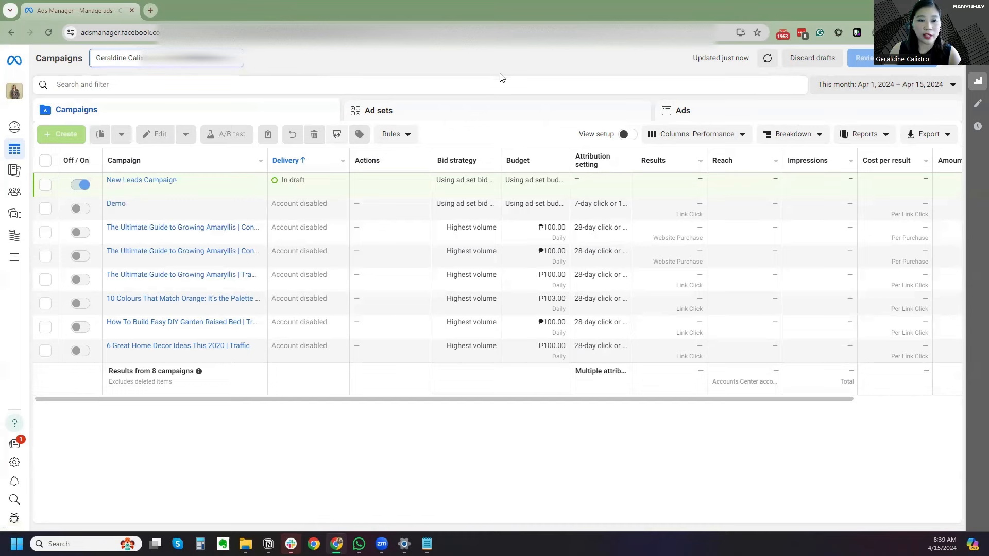
pyautogui.moveTo(10, 157)
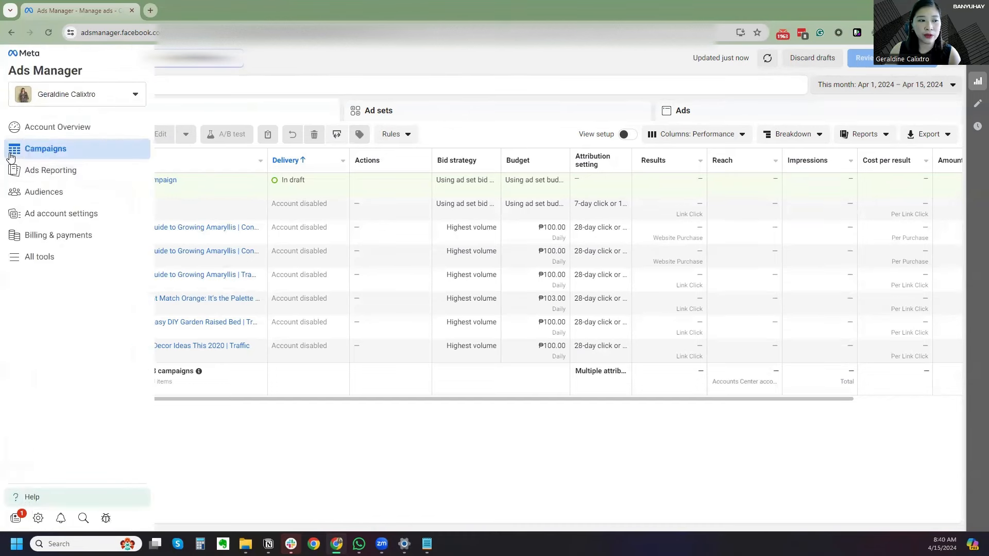
pyautogui.click(39, 216)
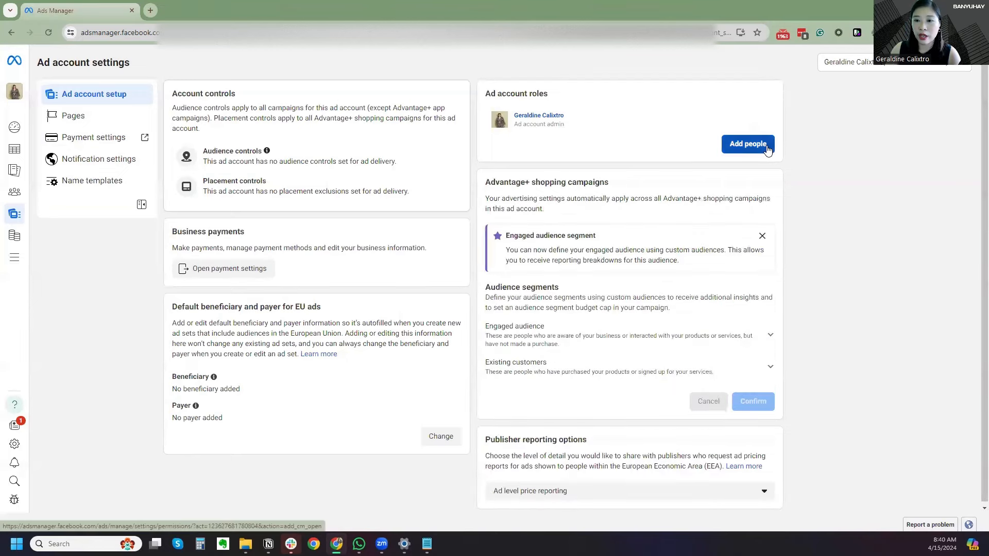
# Begin adding people to the ad account, choose the suggested friend, and show the available account roles
pyautogui.click(767, 145)
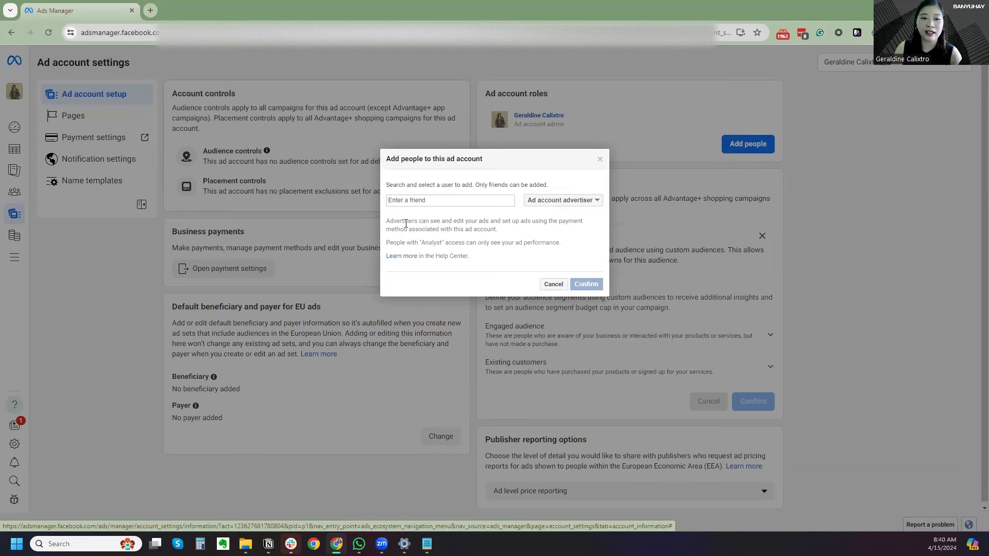
pyautogui.click(429, 202)
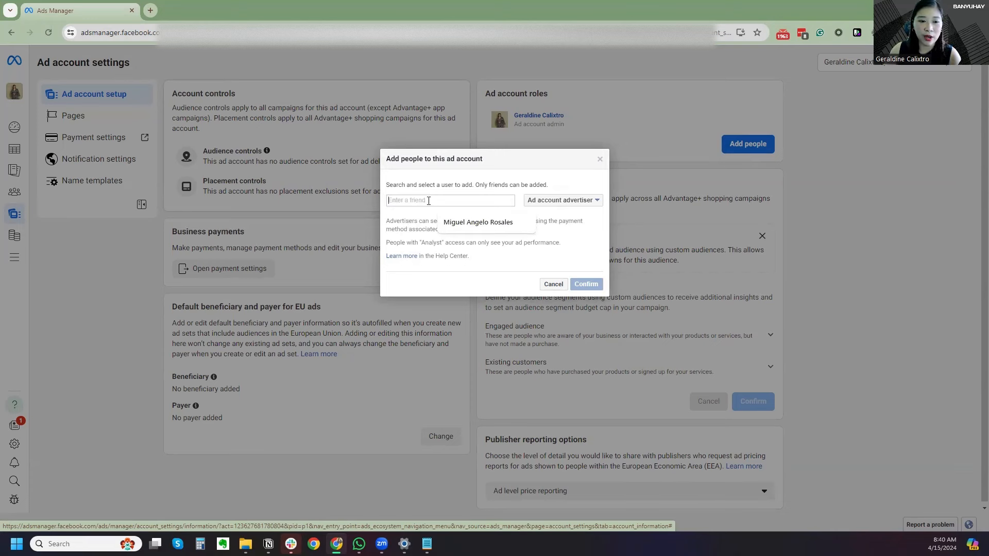
pyautogui.click(457, 228)
pyautogui.click(458, 223)
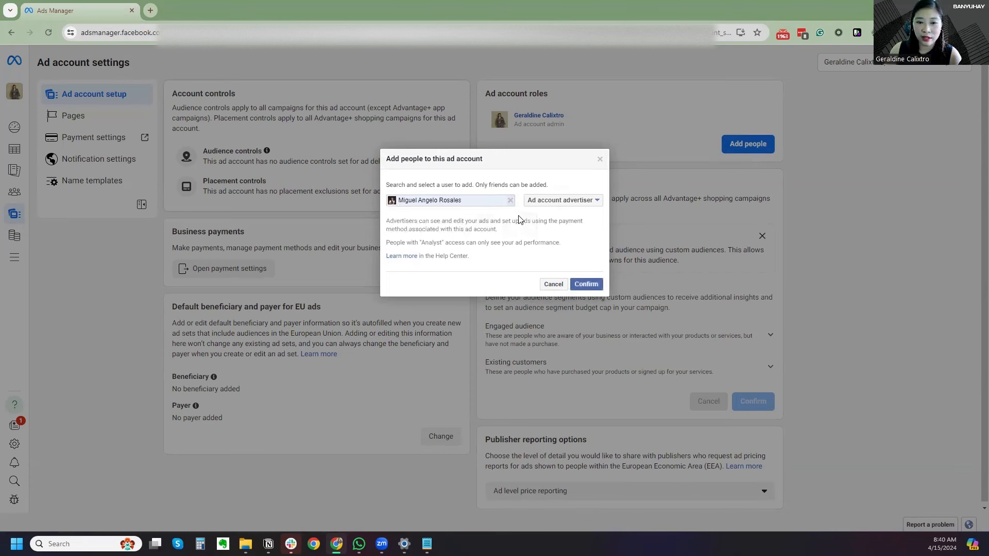
pyautogui.click(569, 200)
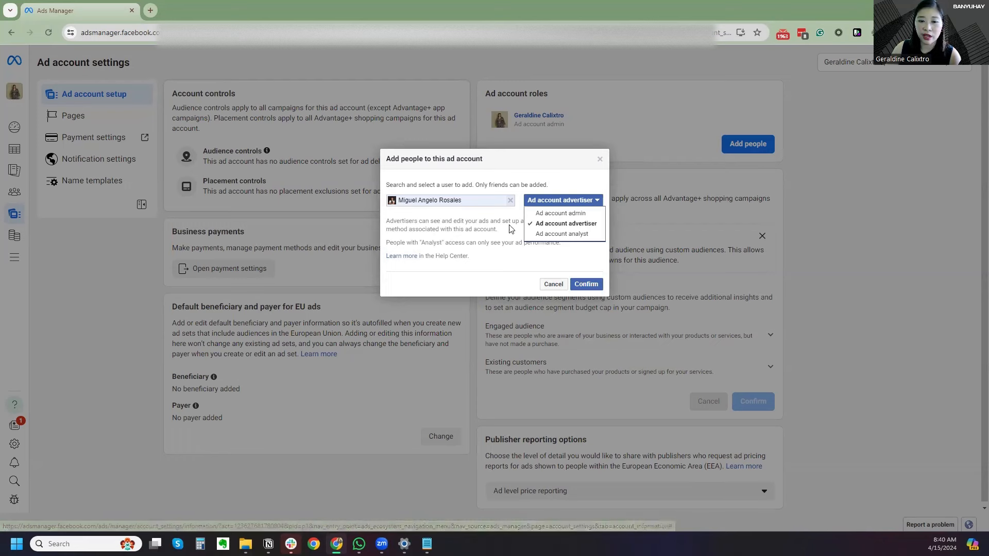
# Review the help article on ad account permissions by role in a separate tab, and return to the add-people form
pyautogui.rightClick(404, 259)
pyautogui.click(418, 267)
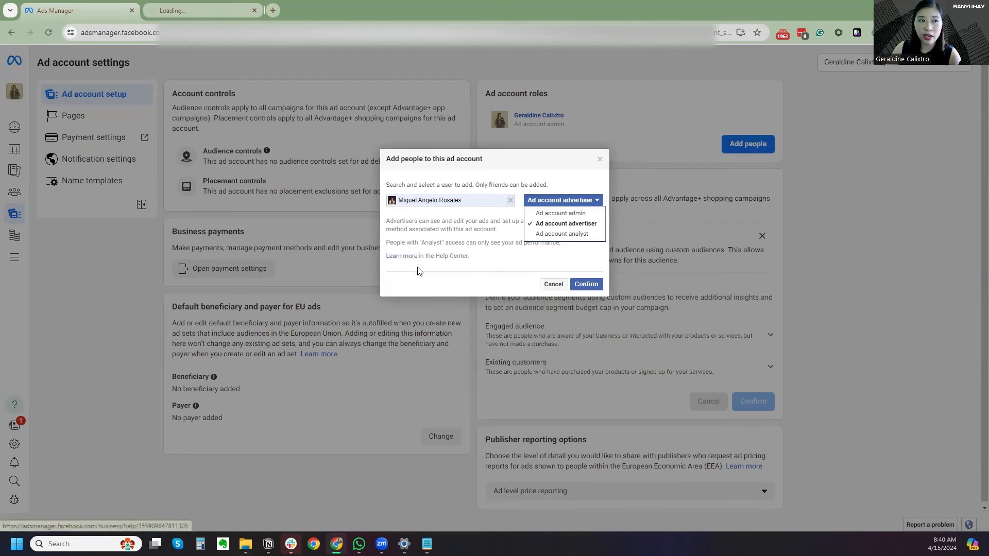
pyautogui.click(205, 12)
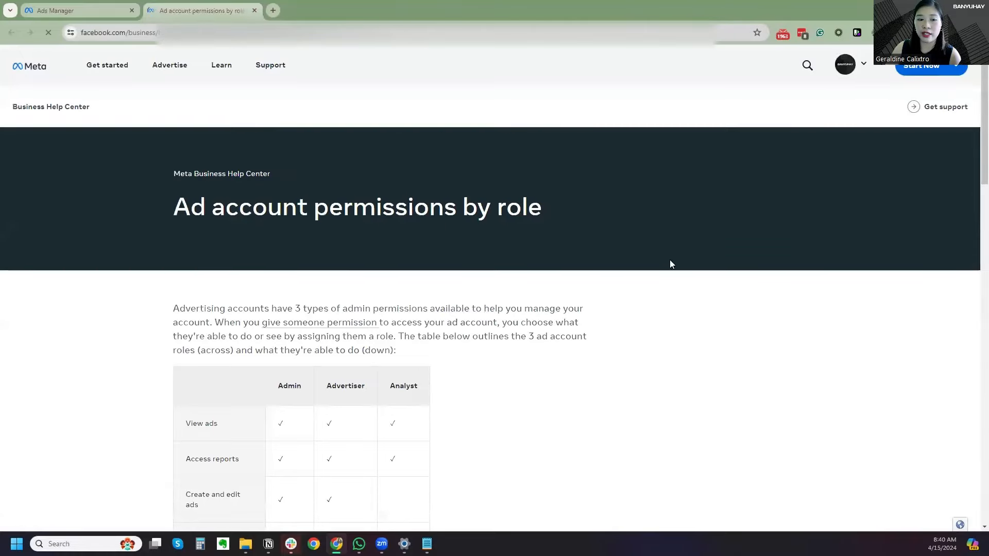
pyautogui.scroll(-4, 585, 221)
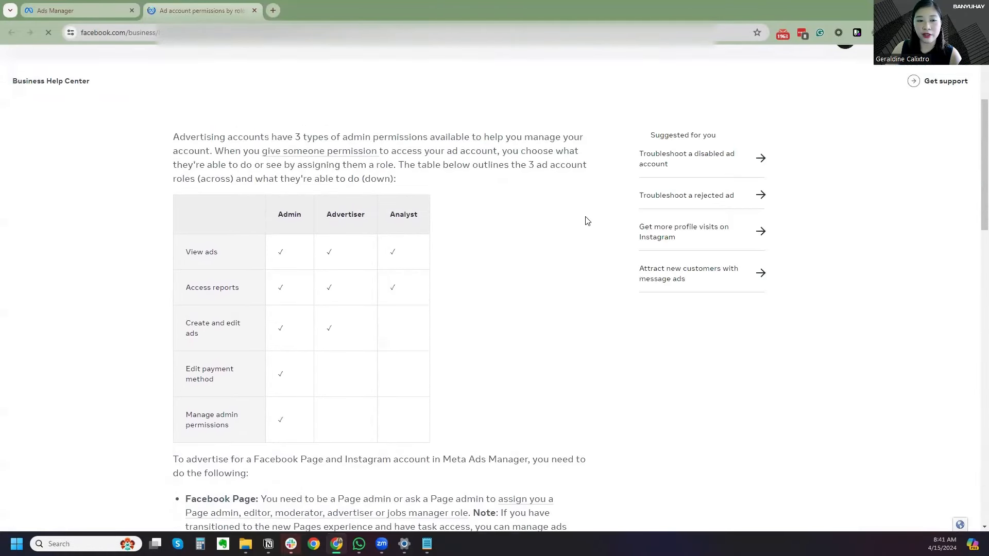
pyautogui.click(59, 9)
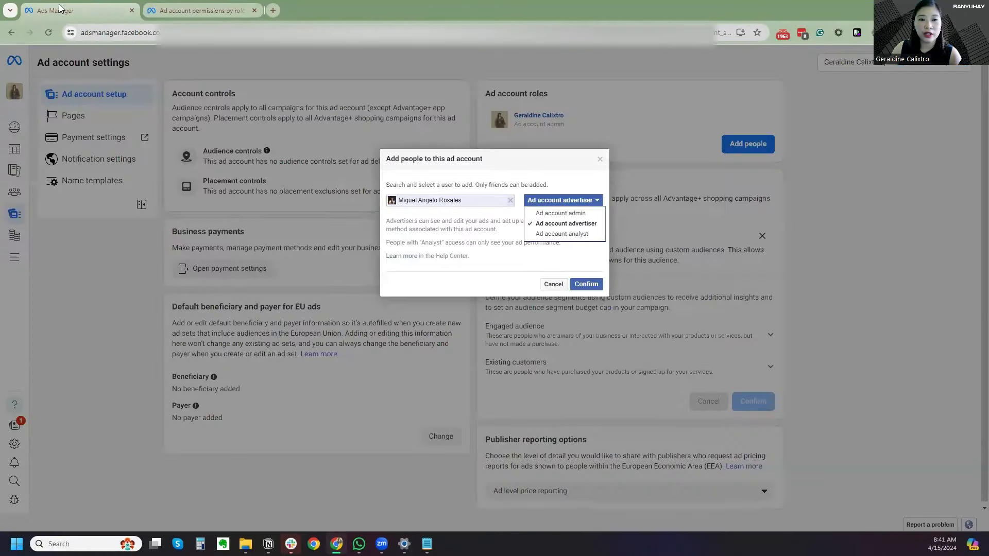
pyautogui.click(512, 239)
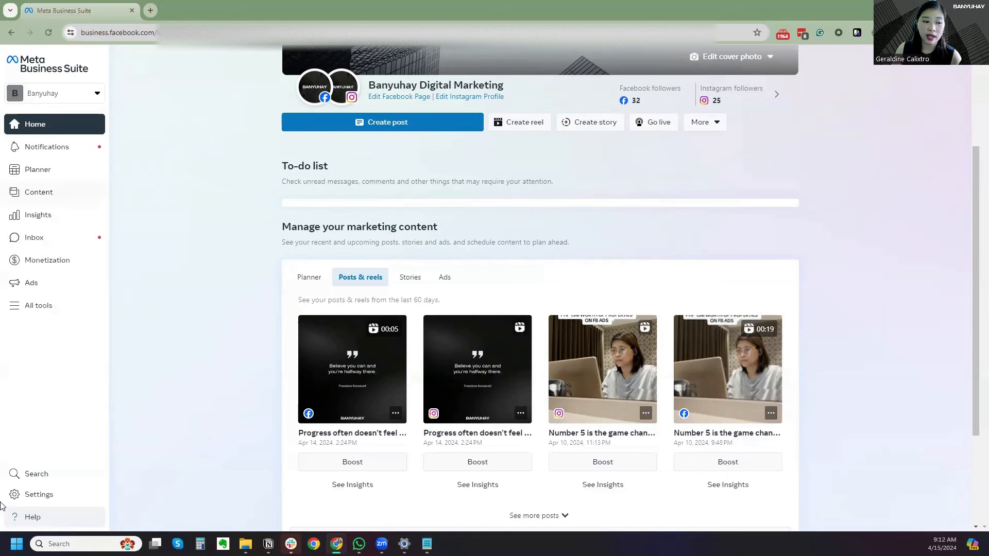
# Open the Banyuhay business portfolio settings and show the People list, with the Accounts section collapsed
pyautogui.click(37, 495)
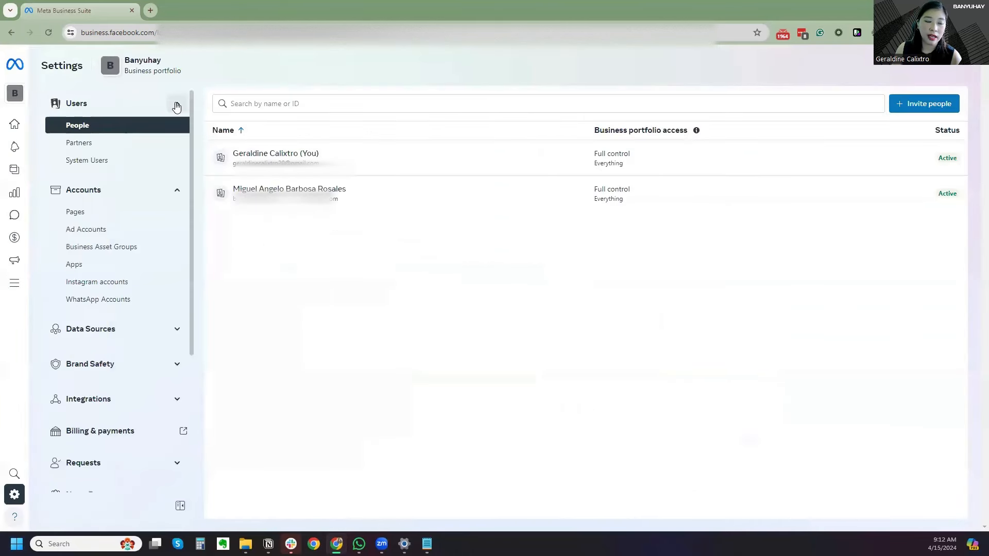
pyautogui.click(177, 105)
pyautogui.click(176, 144)
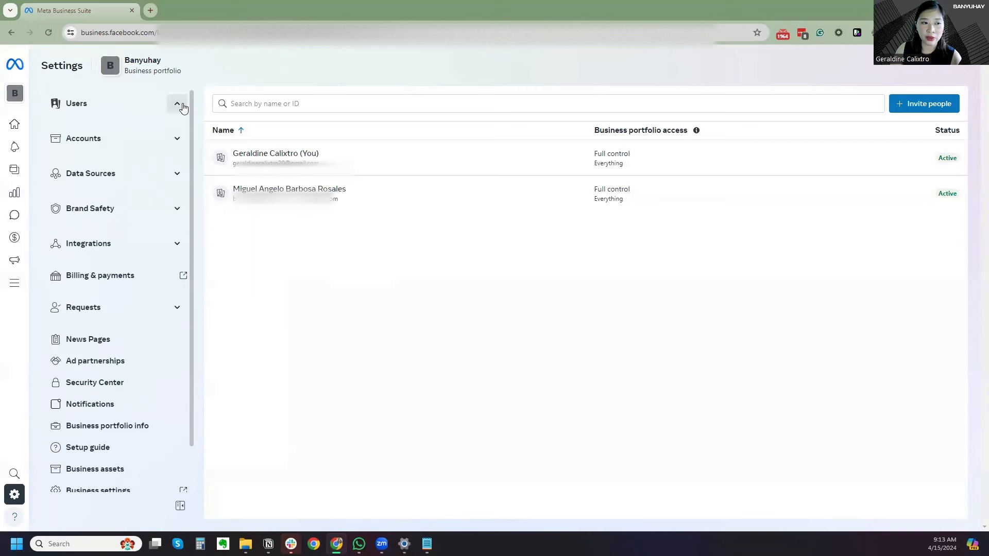
pyautogui.click(177, 103)
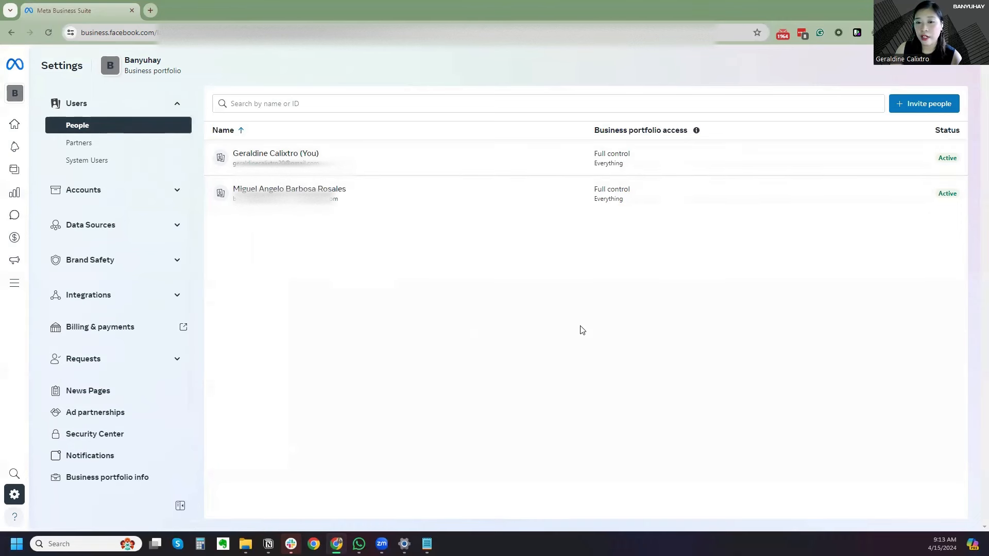
# Examine the invitation form for new people and its temporary access option, and close it without inviting anyone
pyautogui.click(921, 105)
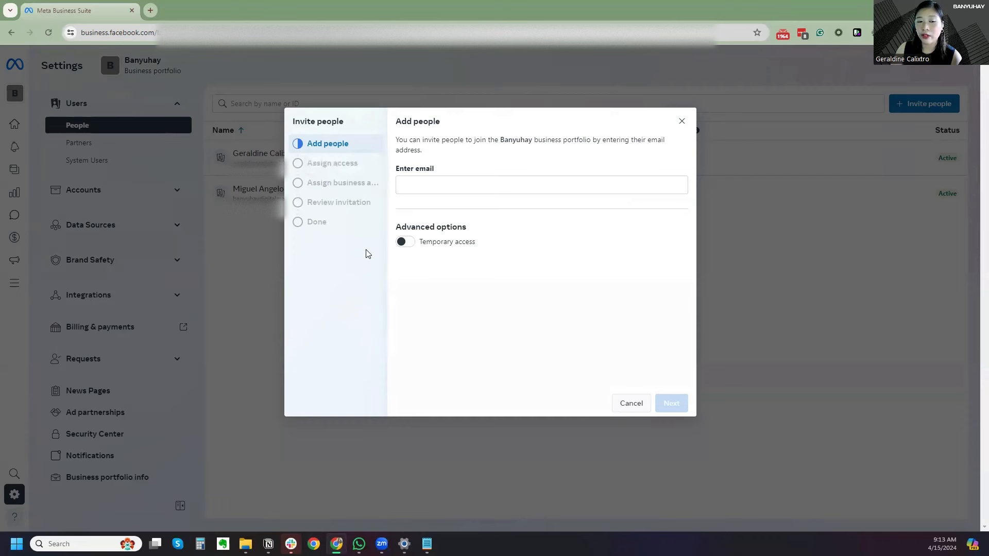
pyautogui.click(415, 247)
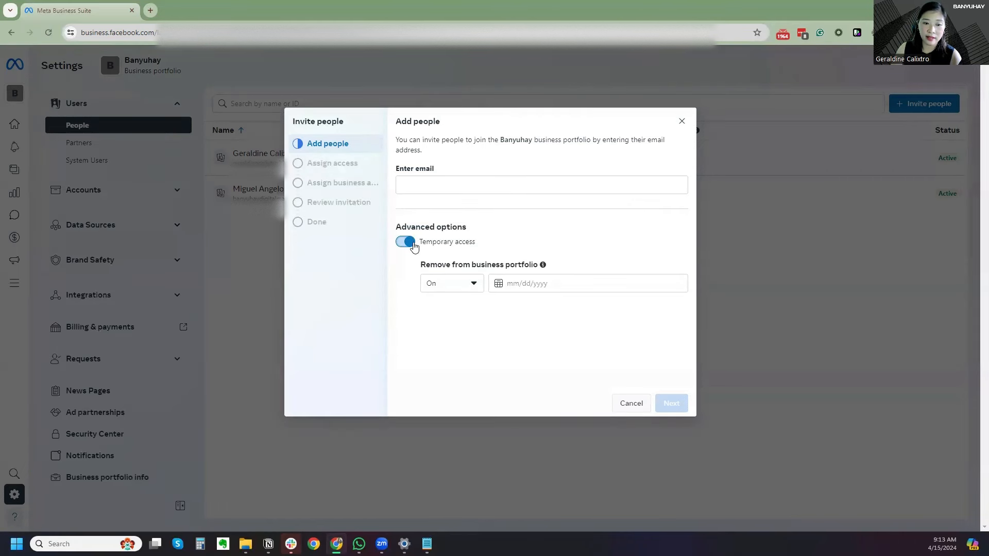
pyautogui.click(470, 283)
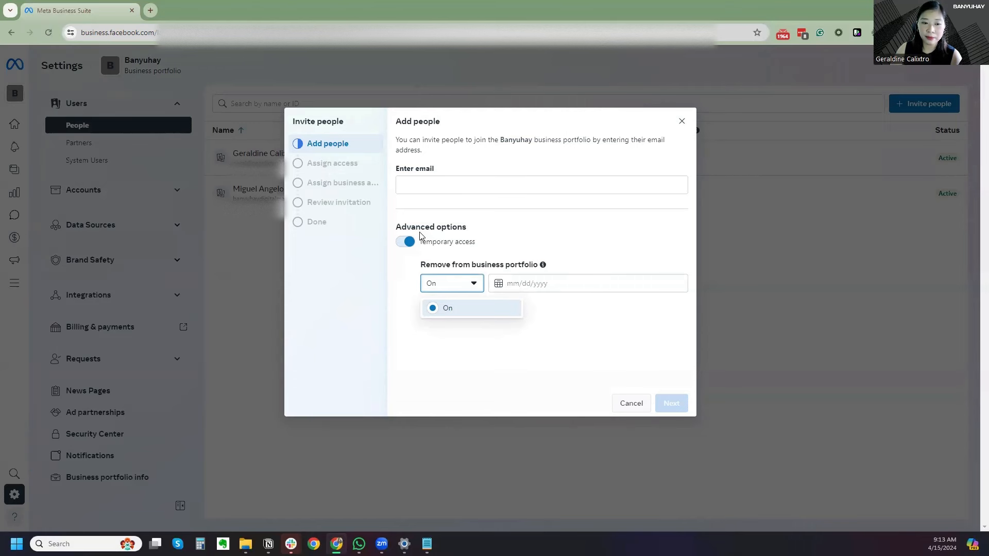
pyautogui.click(403, 243)
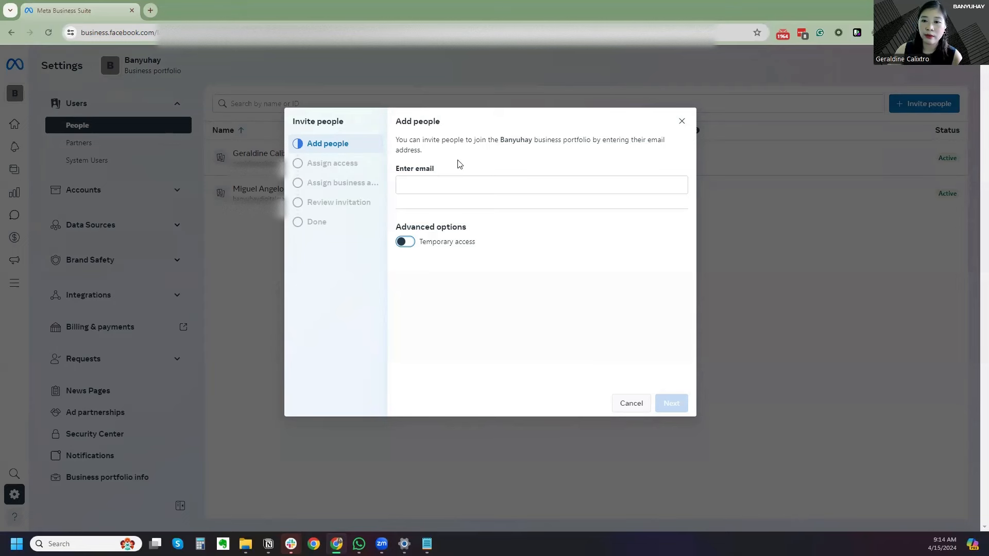
pyautogui.click(681, 121)
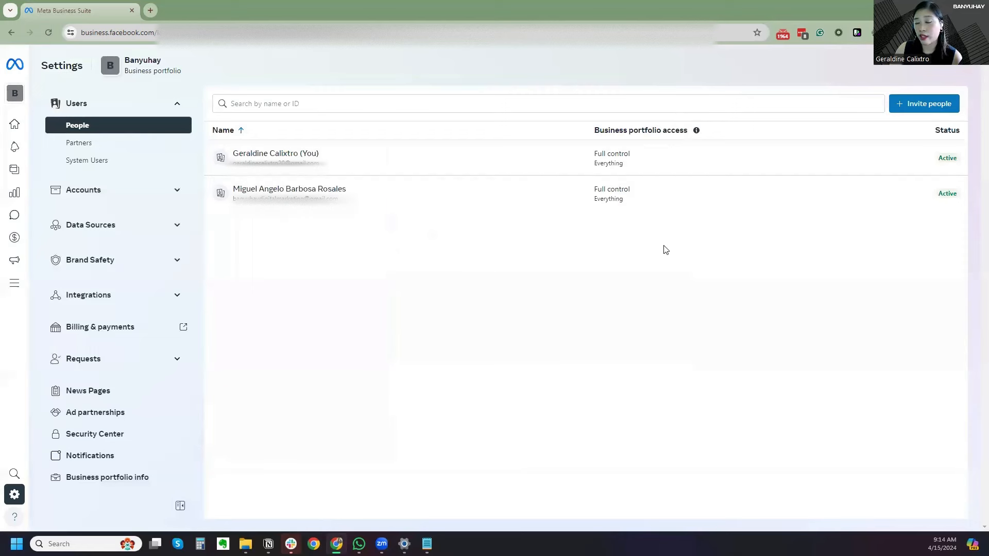
# Open the portfolio's list of ad accounts, and view the options for adding an ad account
pyautogui.click(180, 105)
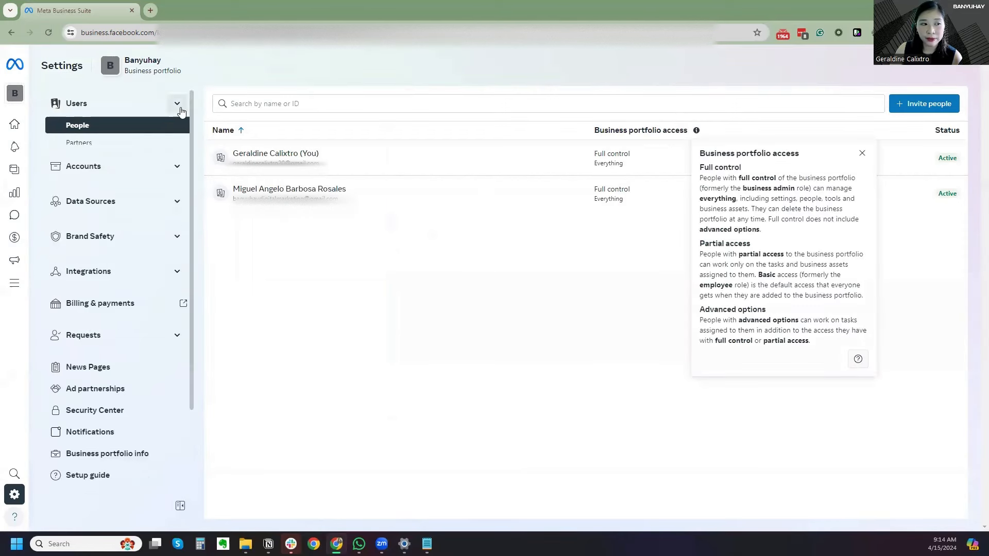
pyautogui.click(173, 144)
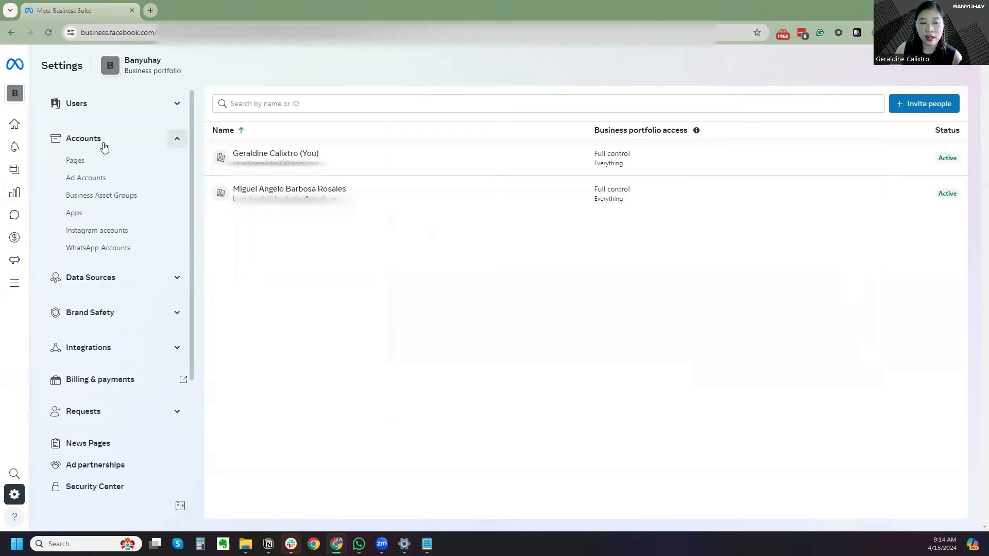
pyautogui.click(100, 178)
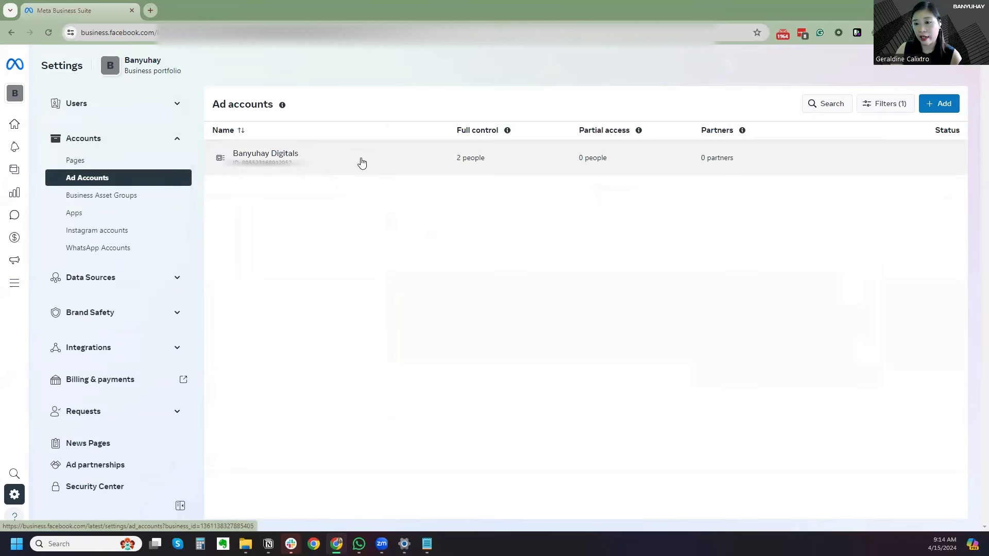
pyautogui.click(952, 108)
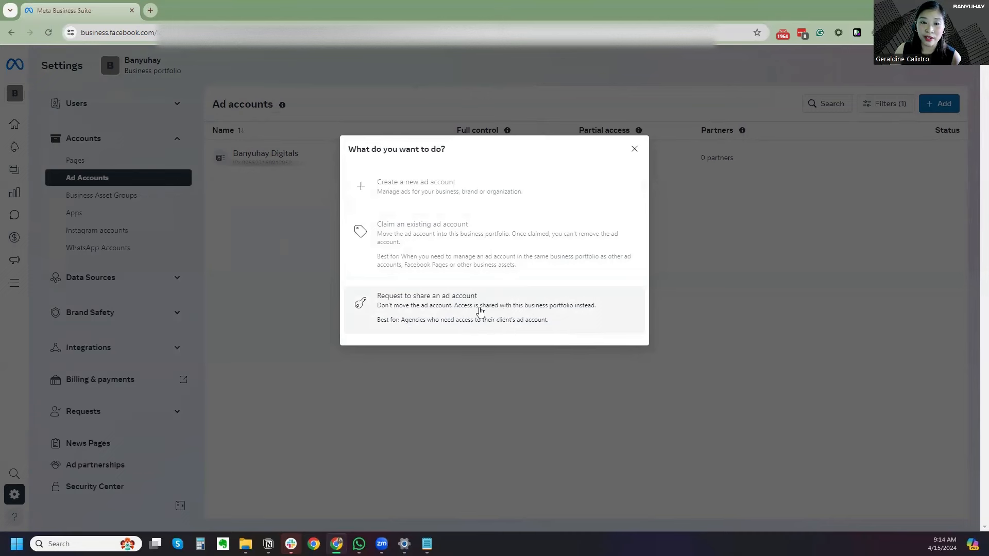
pyautogui.click(634, 150)
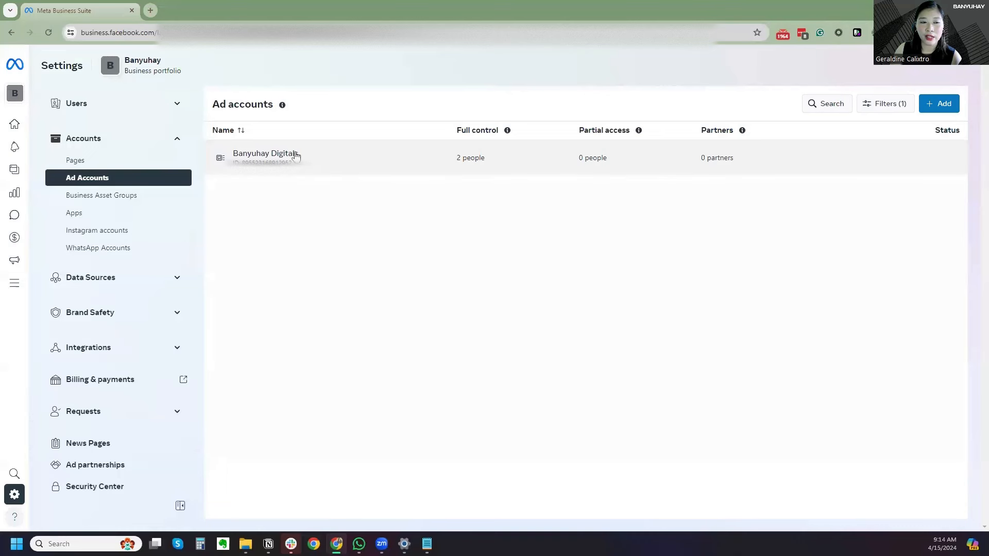
# Assign the second listed person to the Banyuhay Digitals ad account with full control through the Manage ad accounts permission
pyautogui.click(338, 162)
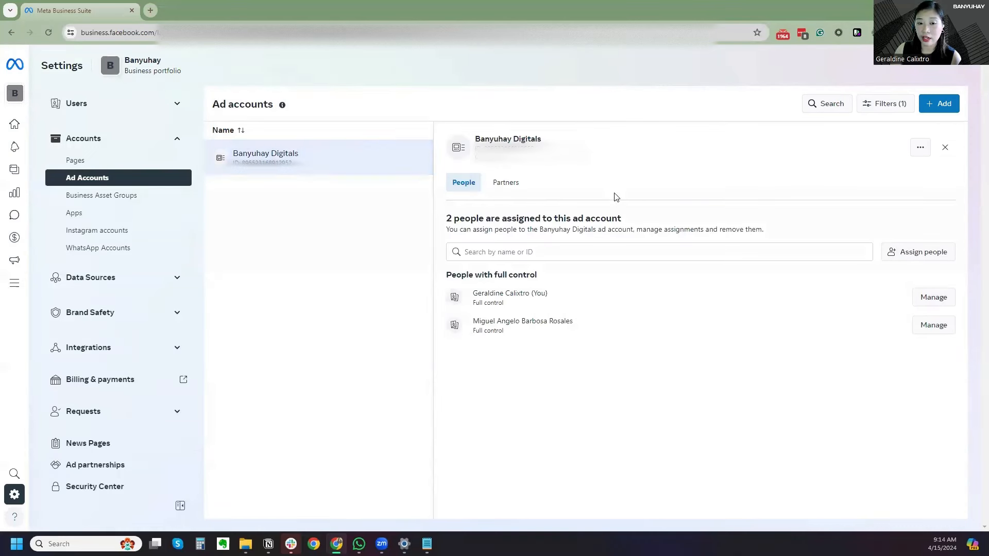
pyautogui.click(575, 250)
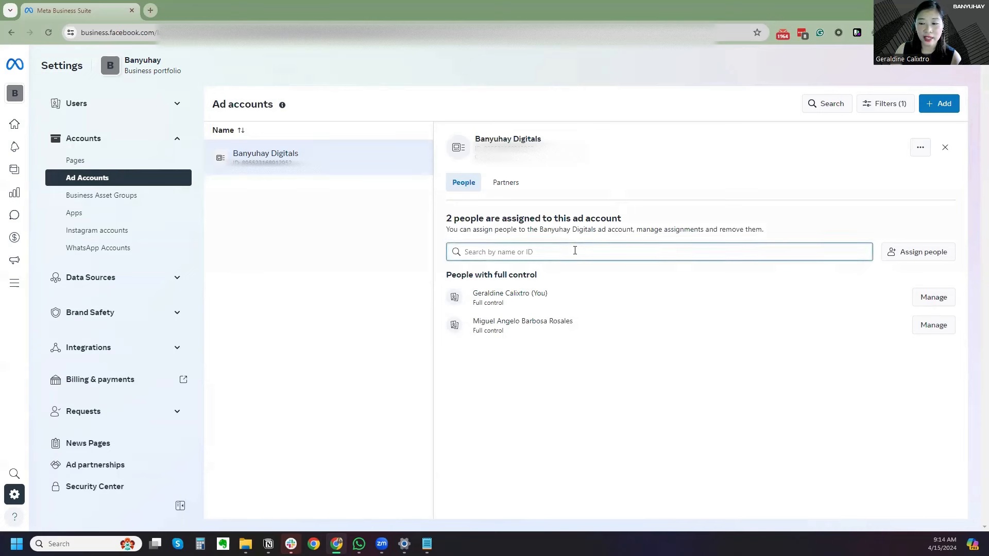
pyautogui.click(922, 258)
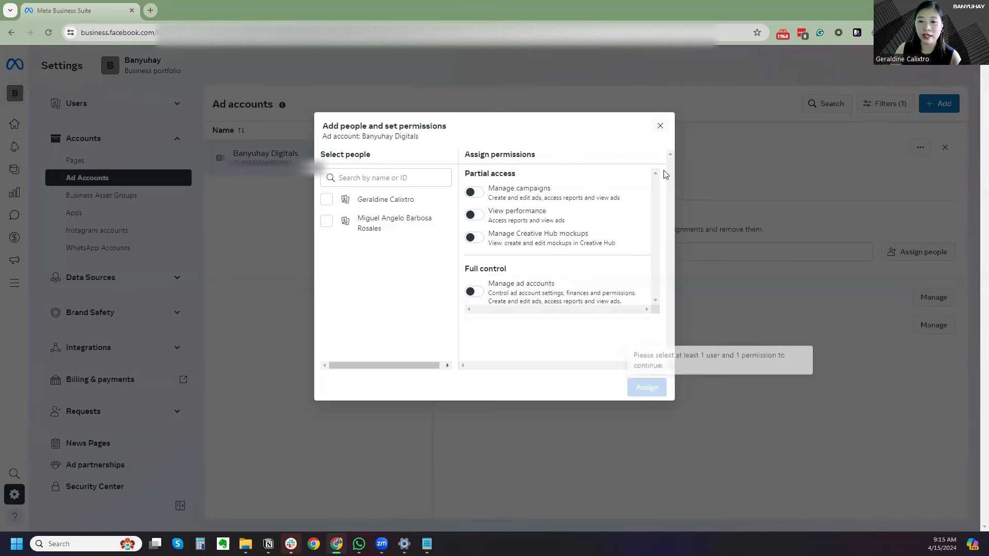
pyautogui.click(334, 224)
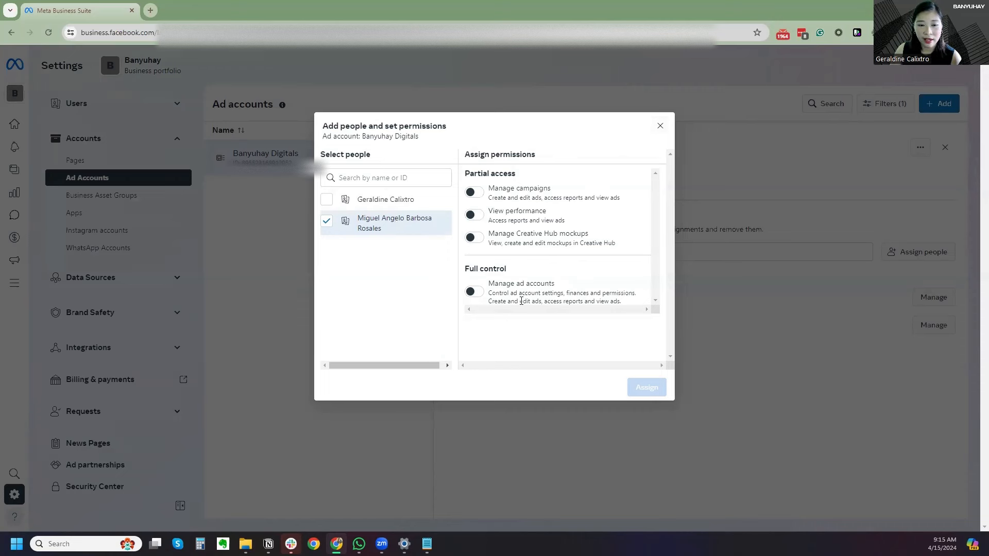
pyautogui.click(471, 294)
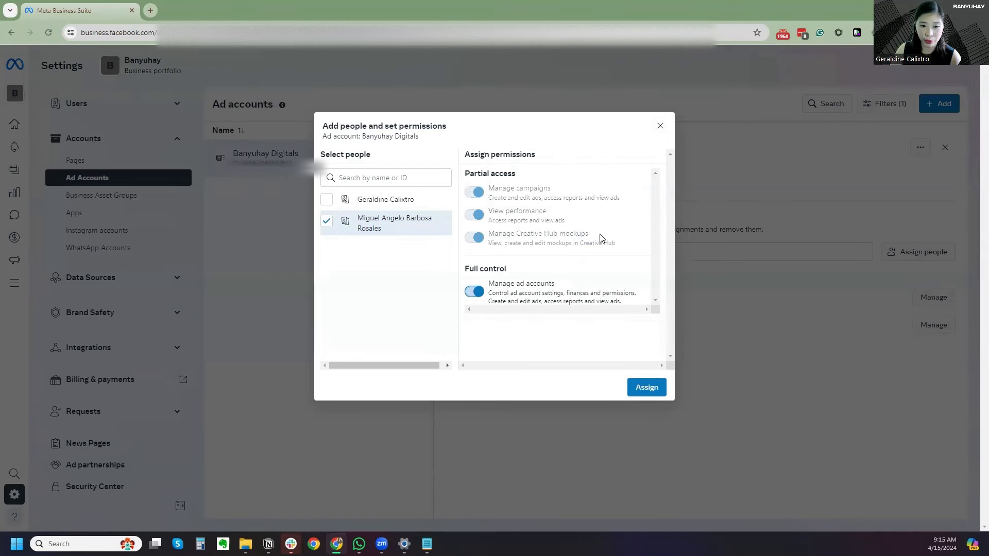
pyautogui.click(649, 387)
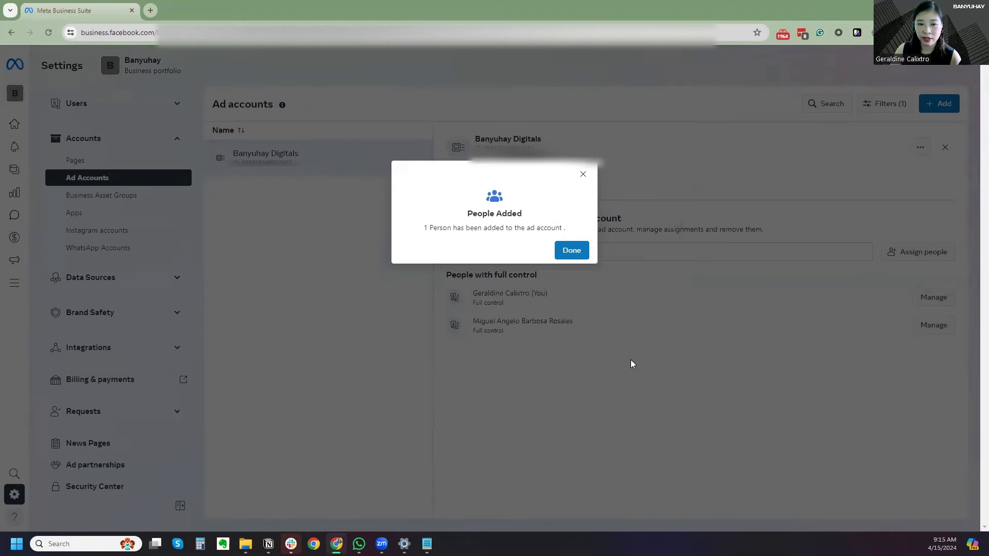
pyautogui.click(576, 251)
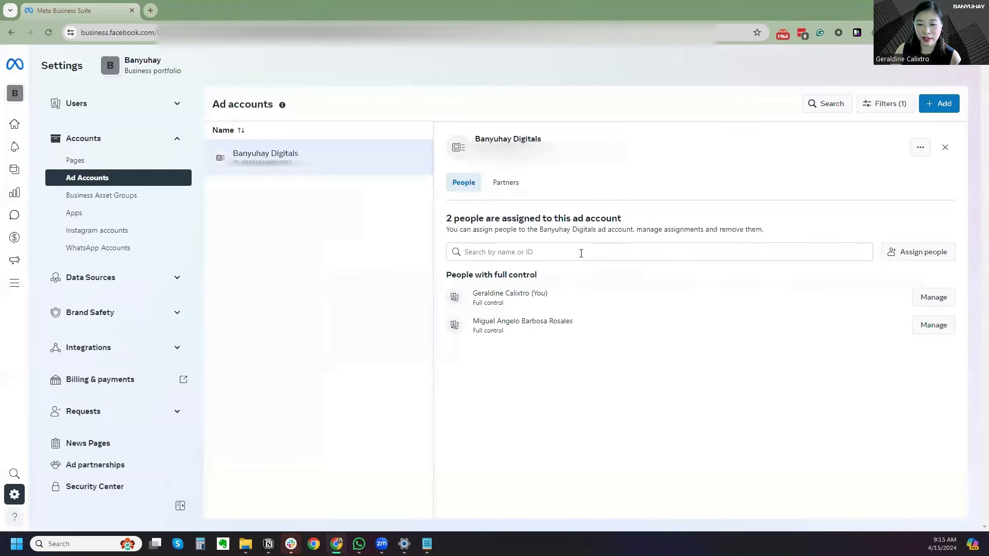